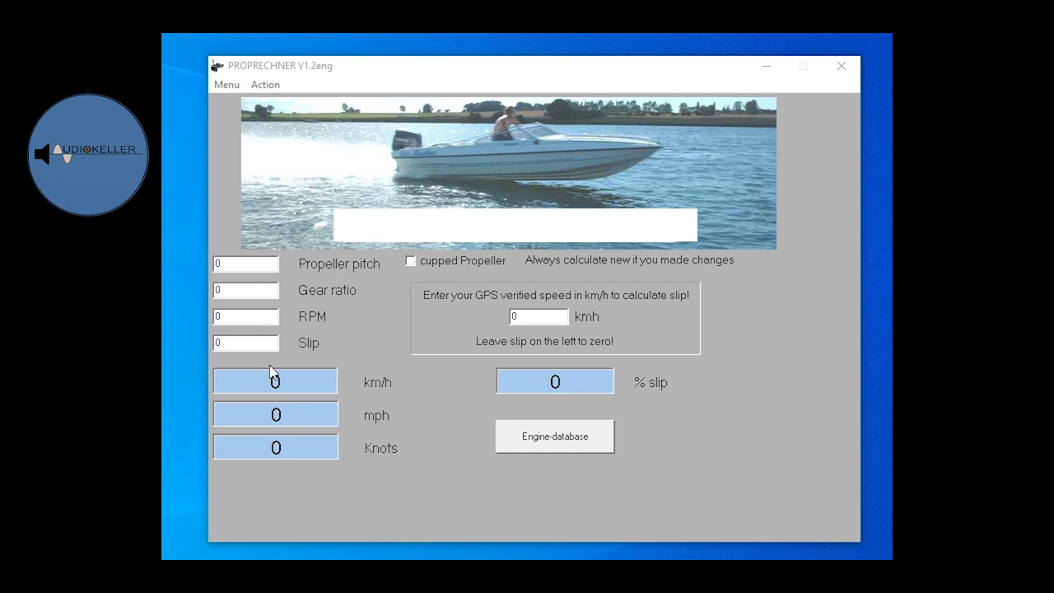
Set the propeller pitch to 21 and mark the propeller as cupped
left_click(245, 263)
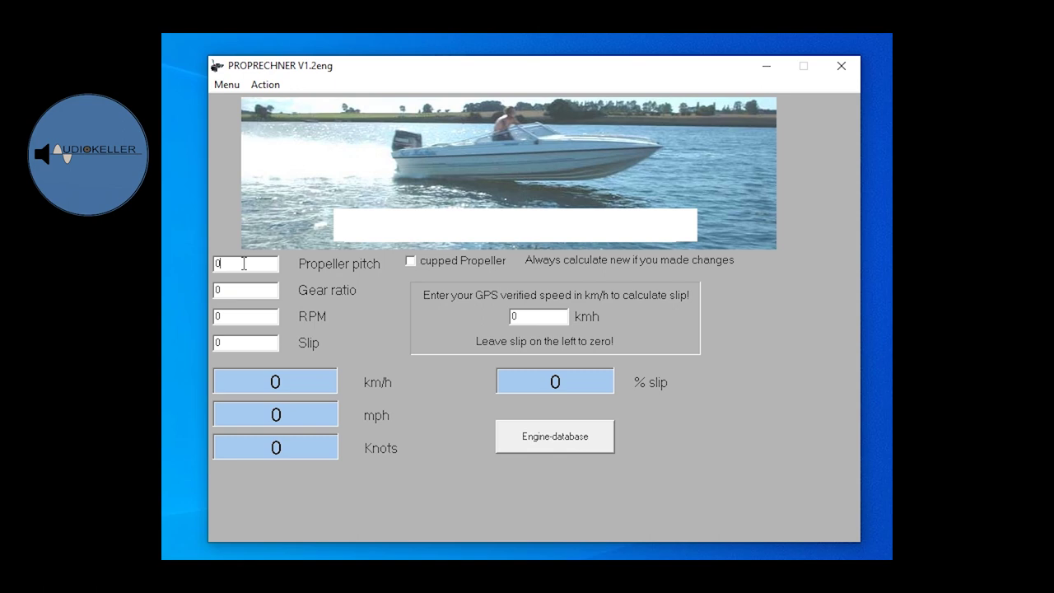
key("BackSpace")
type("21")
left_click(411, 261)
left_click(239, 291)
left_click(575, 440)
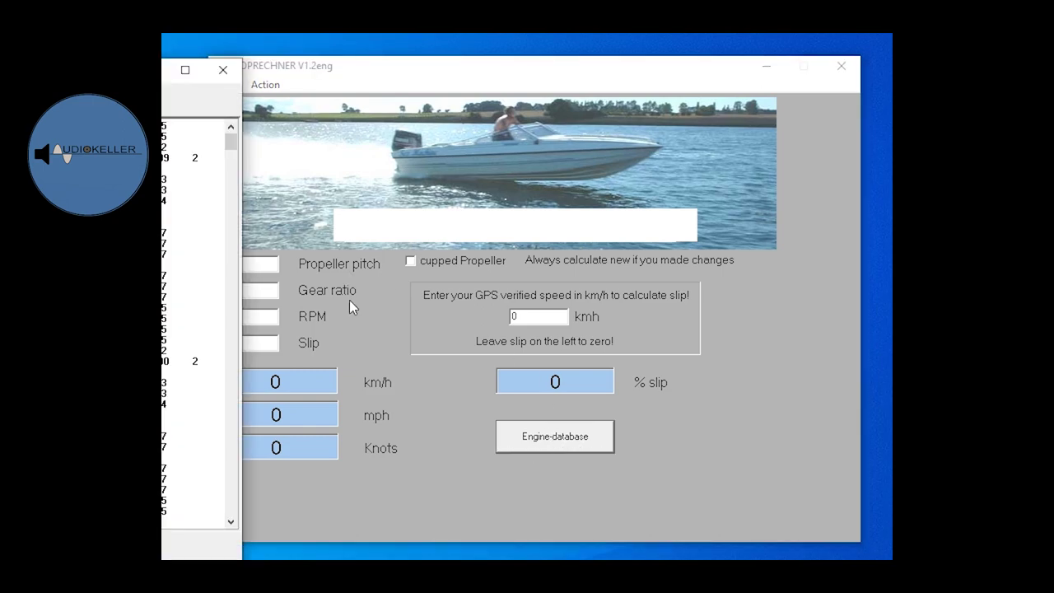
left_click_drag(169, 69, 423, 47)
left_click_drag(526, 132, 535, 423)
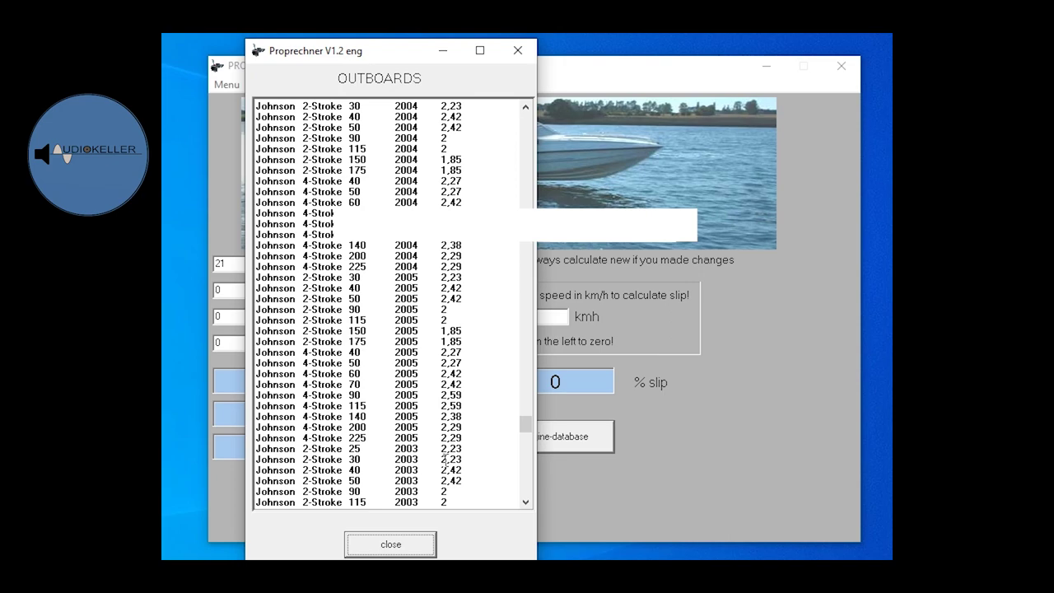
left_click(390, 545)
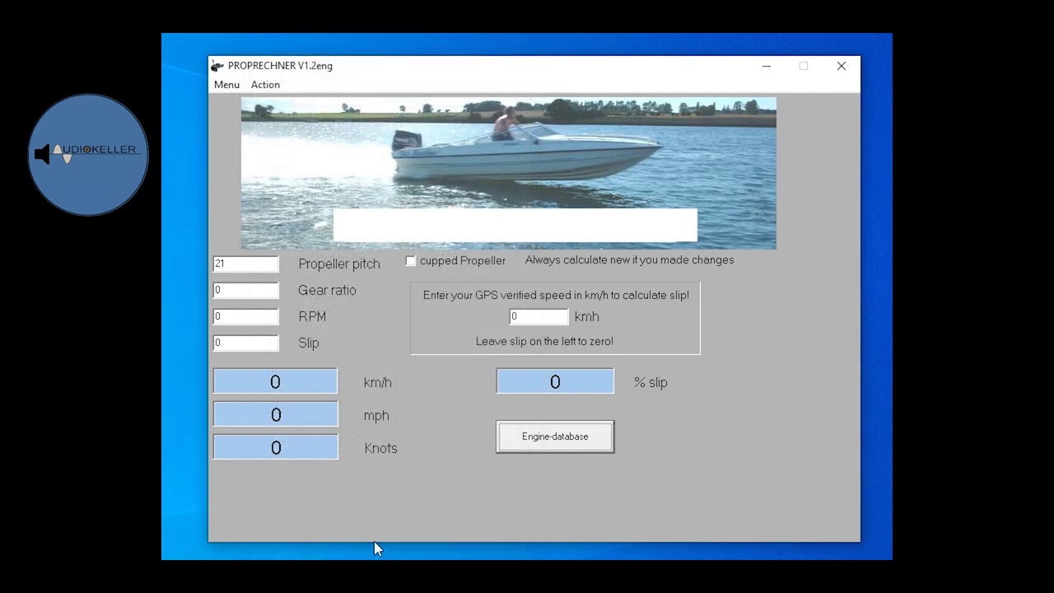
Enter gear ratio 1,81 and 5900 RPM, then calculate the new top speed of 104,32 km/h
left_click(246, 291)
key("BackSpace")
type("1,81")
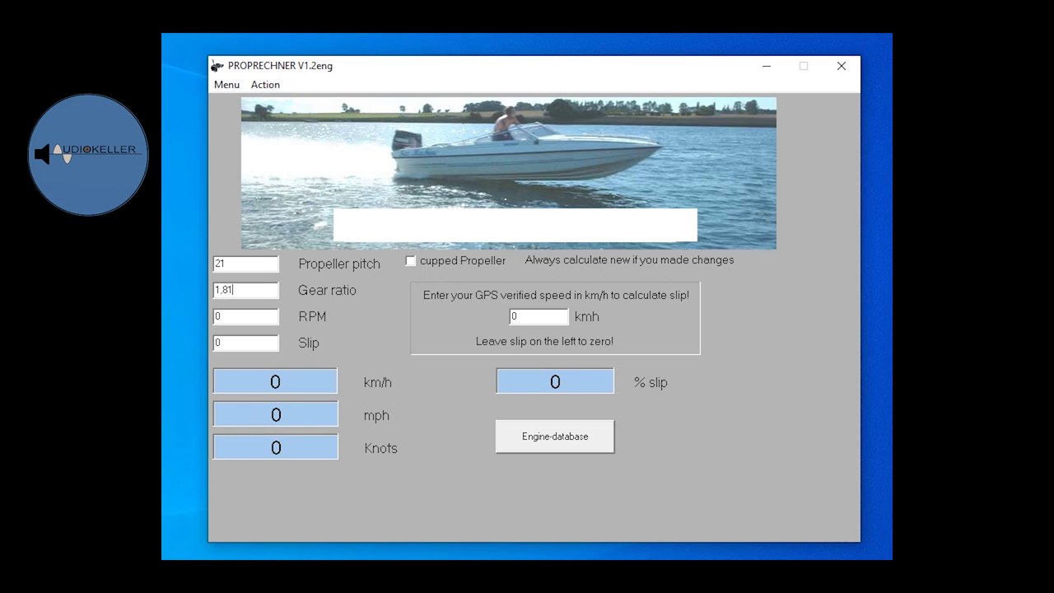
key("shift+Tab")
left_click(244, 318)
key("BackSpace")
type("5900")
left_click(265, 86)
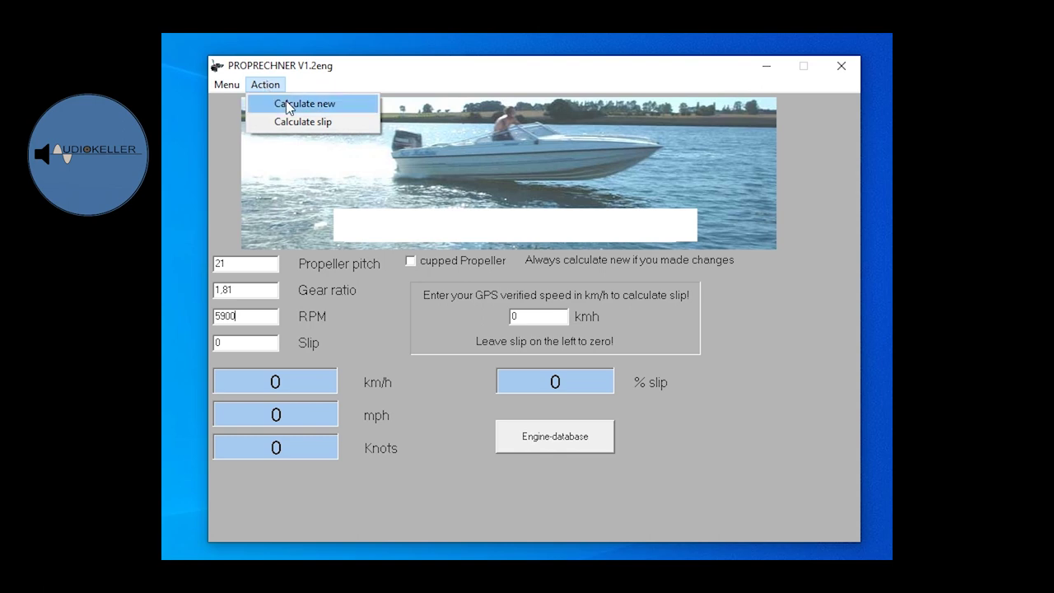
left_click(286, 104)
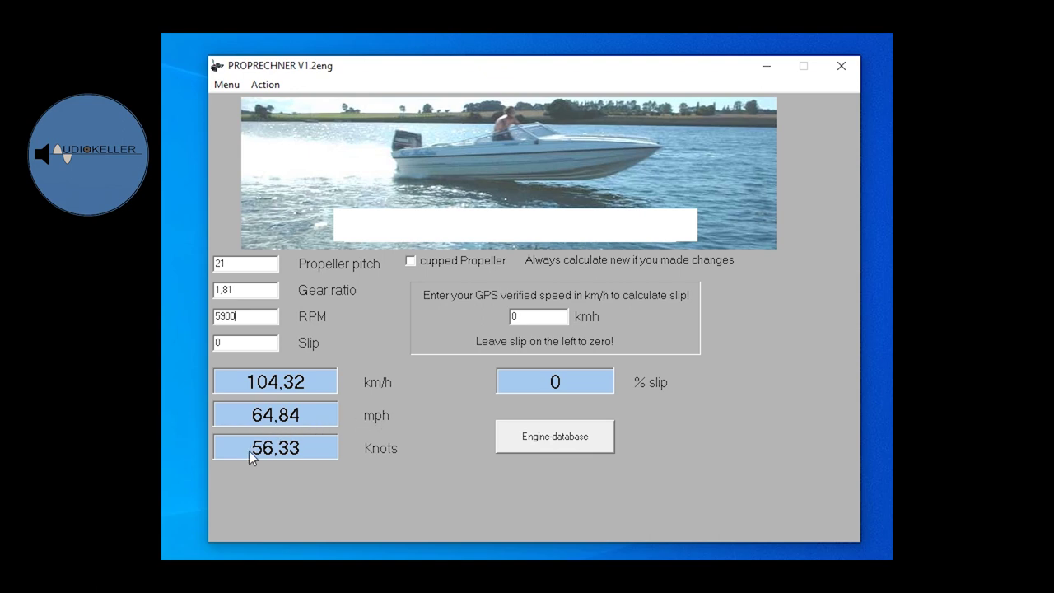
left_click(243, 343)
key("BackSpace")
type("10")
left_click(266, 84)
left_click(301, 104)
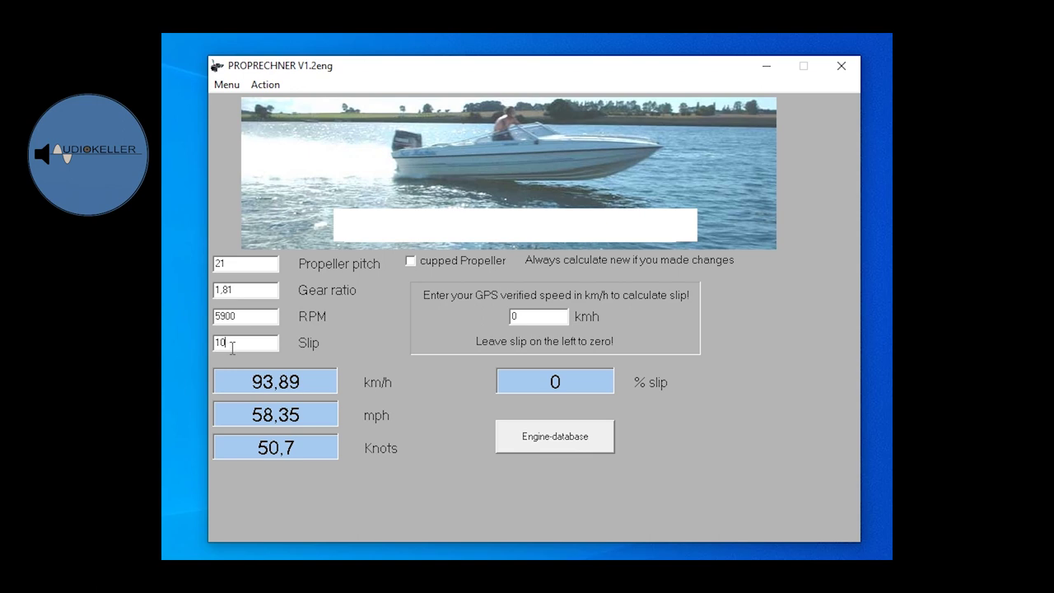
key("BackSpace")
key("BackSpace")
type("0")
left_click(265, 84)
left_click(279, 100)
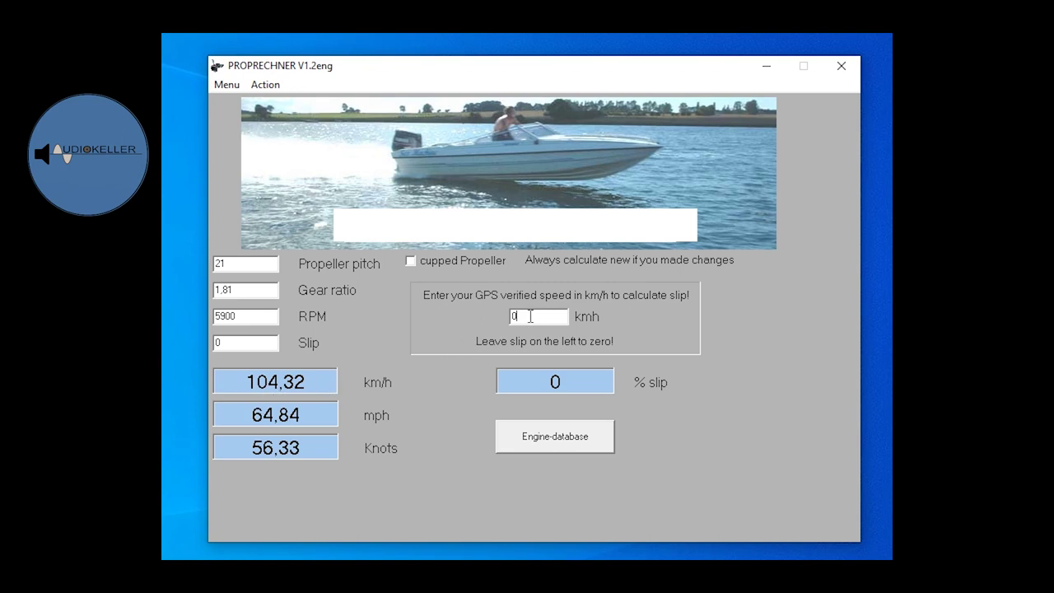
Enter 95 km/h as the GPS-verified speed and calculate the slip
key("BackSpace")
type("95")
left_click(265, 84)
left_click(301, 123)
Change the GPS speed to 75 km/h and recalculate the slip, now 28,11 %
left_click(539, 317)
key("BackSpace")
key("BackSpace")
type("75")
left_click(269, 89)
left_click(302, 122)
Reset the GPS speed to 0 and run Calculate new
key("BackSpace")
key("BackSpace")
type("0")
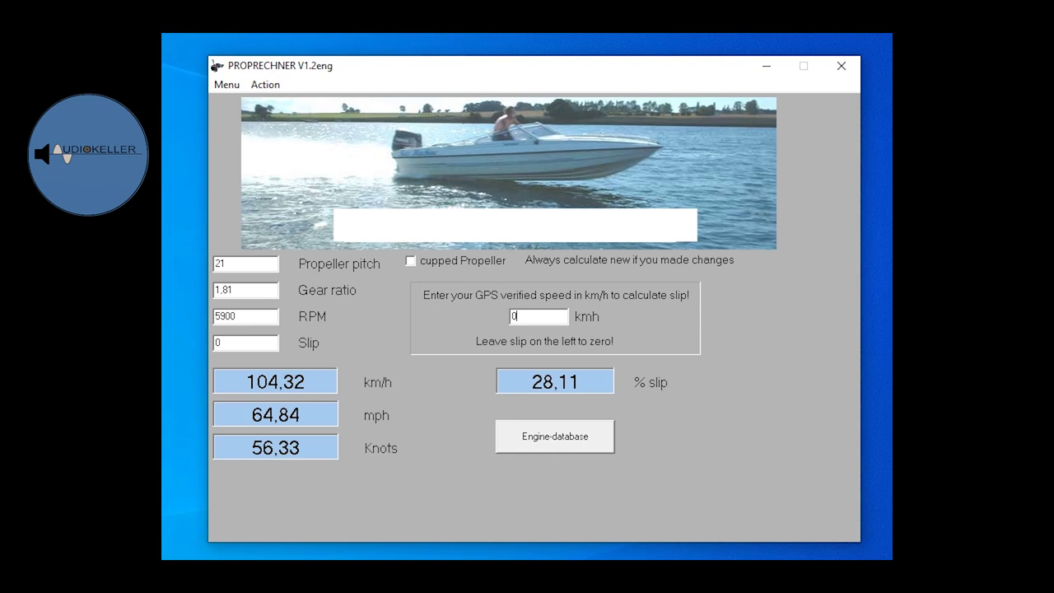
left_click(263, 85)
left_click(283, 103)
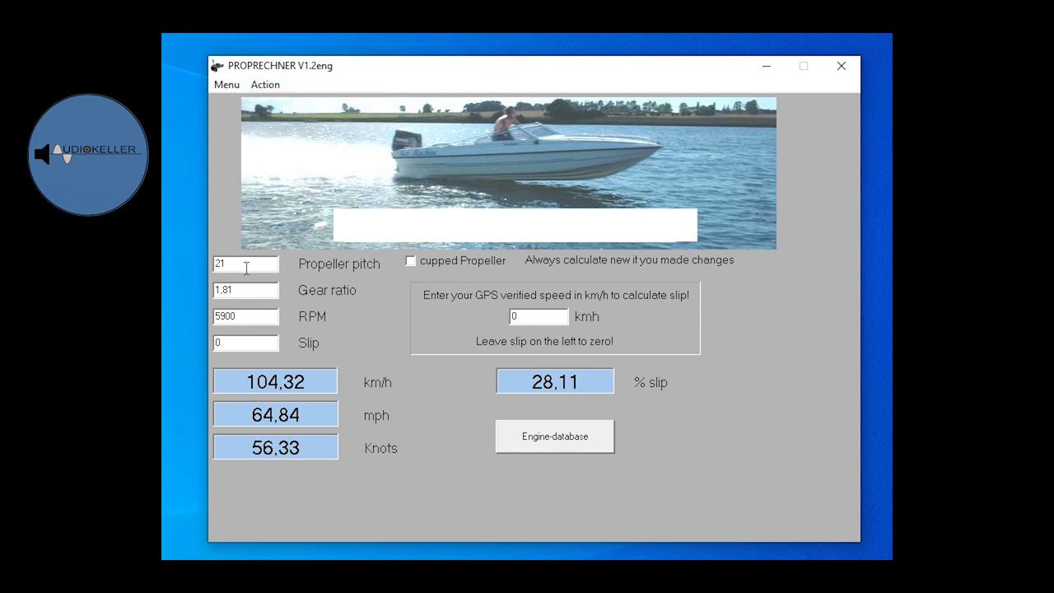
Tick cupped propeller, set RPM to 6000 and recalculate top speed to 110,29 km/h
left_click(411, 260)
left_click_drag(241, 317, 200, 328)
type("6000")
left_click(265, 84)
left_click(282, 106)
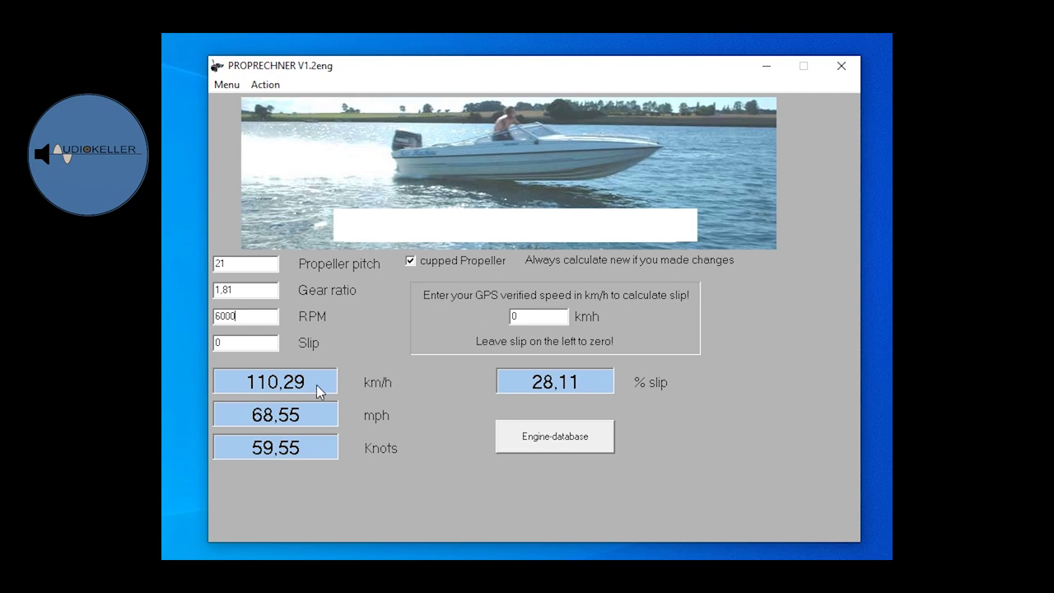
Enter 102 km/h GPS speed and calculate the slip of 7,52 %
double_click(537, 316)
type("102")
left_click(264, 90)
left_click(294, 119)
Change the RPM to 5500 and recalculate the top speed
left_click_drag(251, 316, 181, 325)
type("5500")
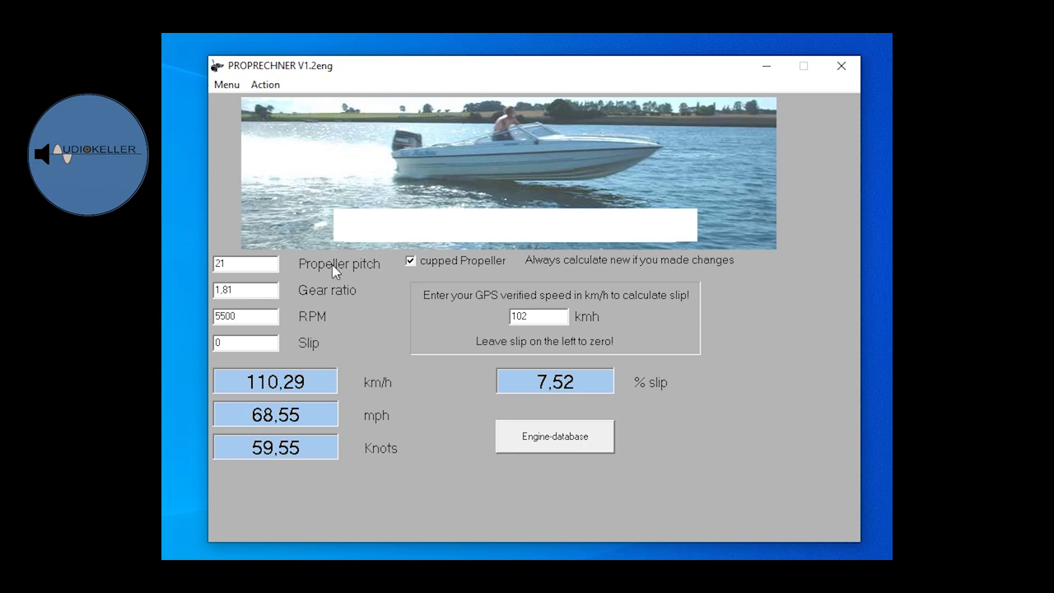
left_click(267, 85)
left_click(292, 102)
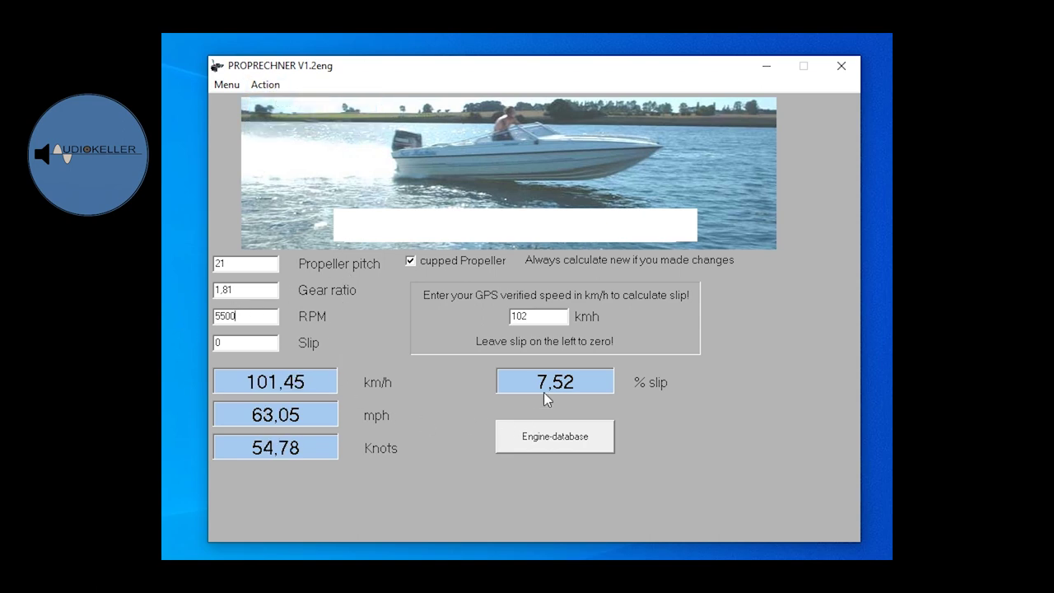
Set slip to 7,5 and recalculate speeds to 94,16 km/h, 58,52 mph, 50,84 knots
left_click_drag(251, 342, 168, 353)
type("7,5")
left_click(265, 85)
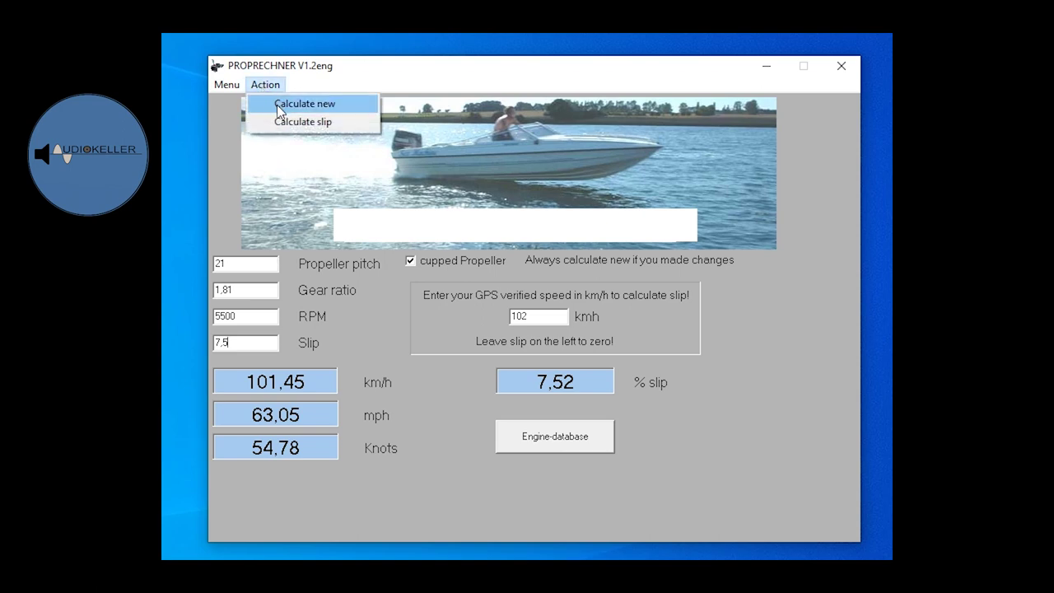
left_click(276, 104)
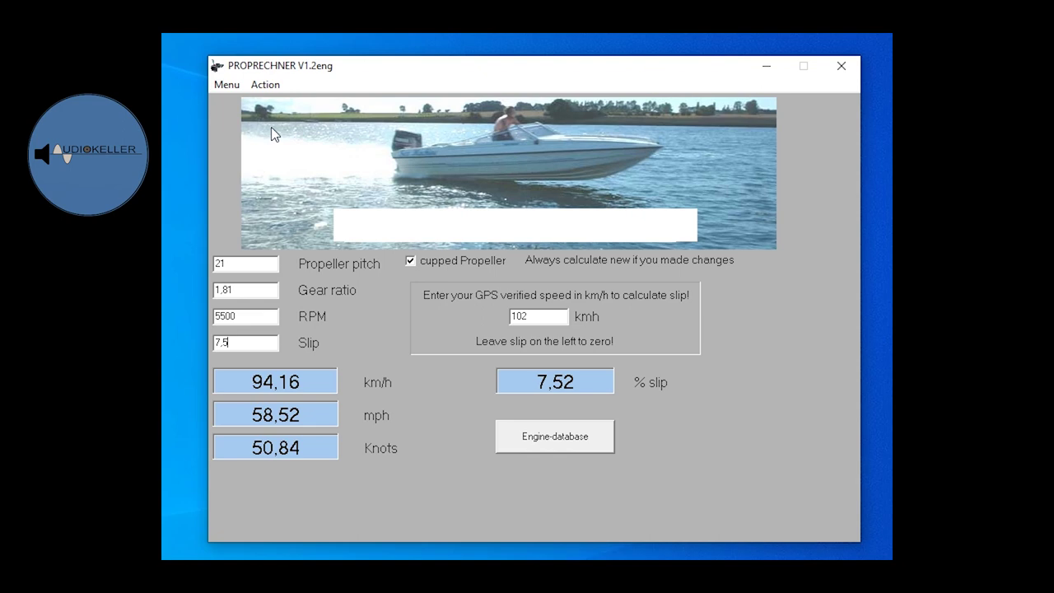
Open Menu > Propeller-Info, reposition its window and scroll through the text
left_click(225, 85)
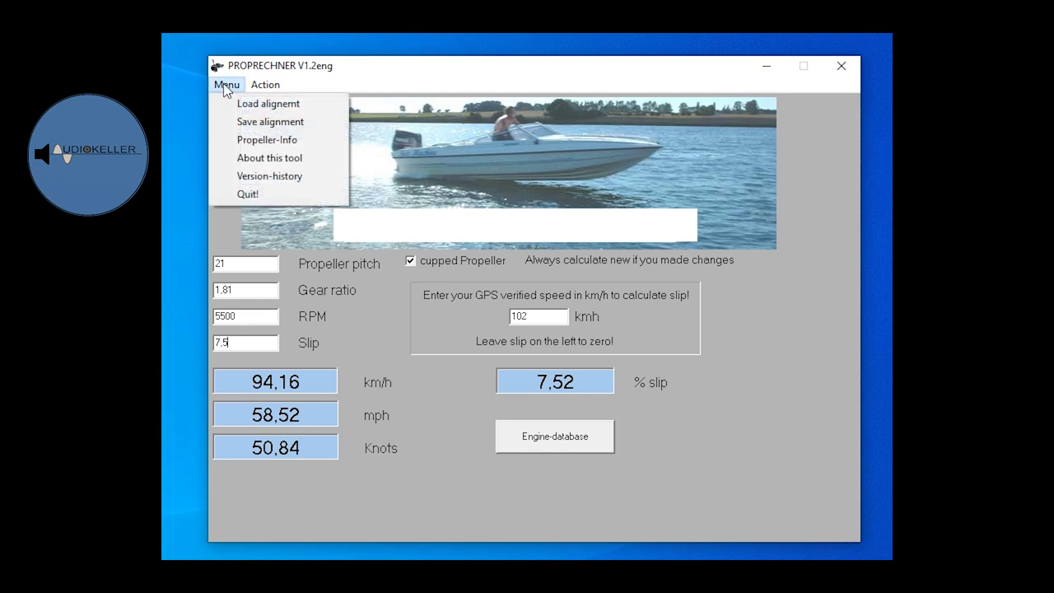
left_click(264, 140)
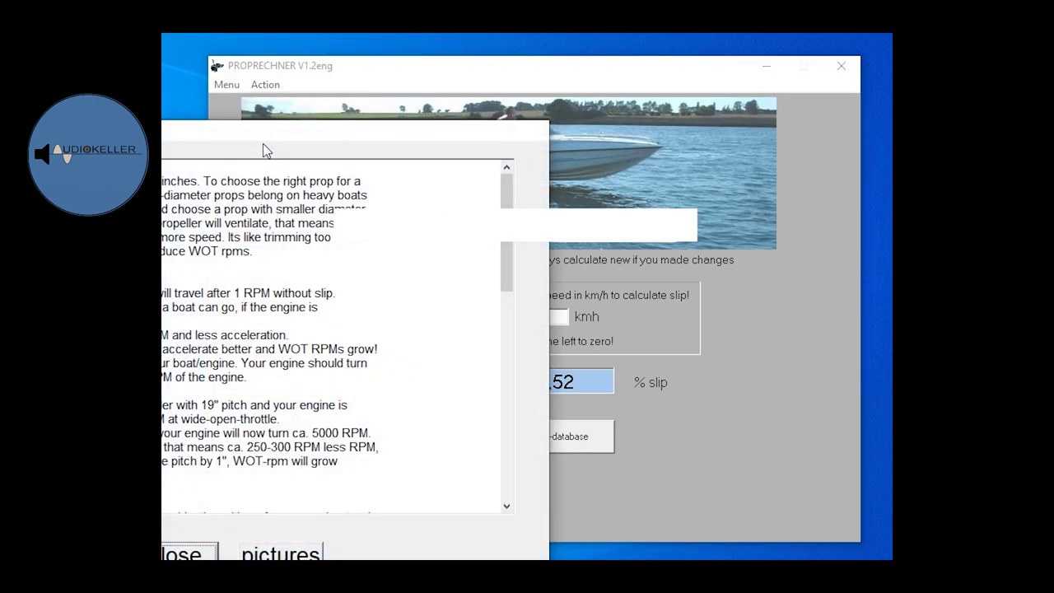
left_click_drag(180, 134, 458, 88)
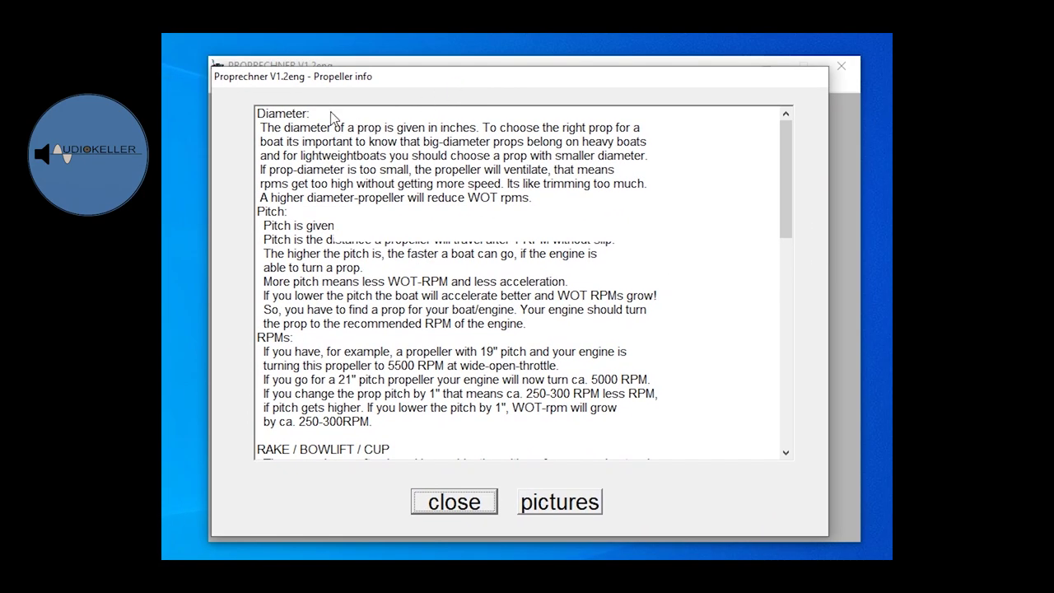
left_click_drag(784, 180, 795, 149)
left_click(565, 504)
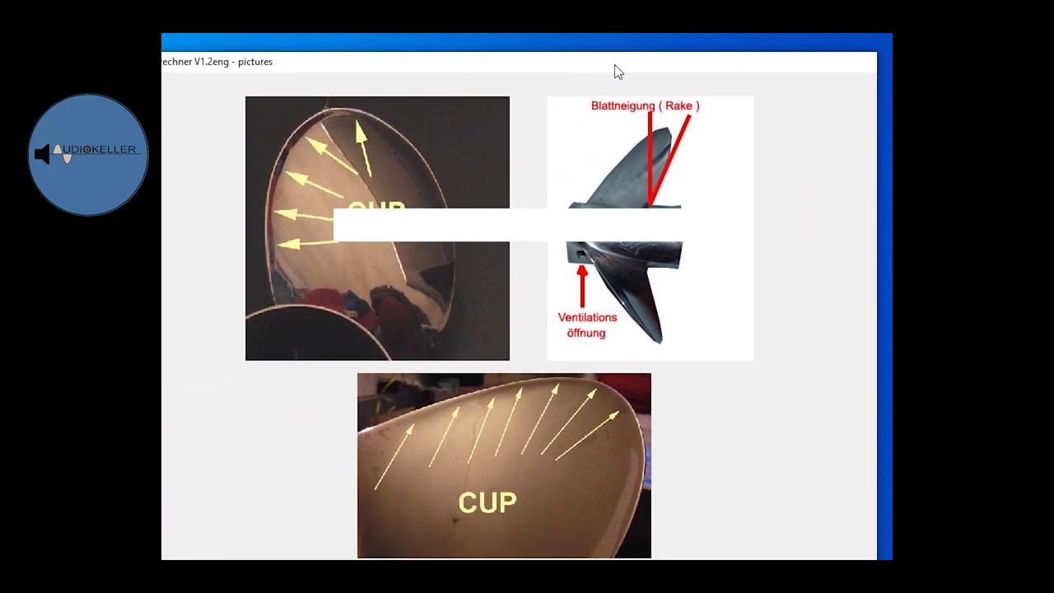
left_click_drag(613, 66, 619, 45)
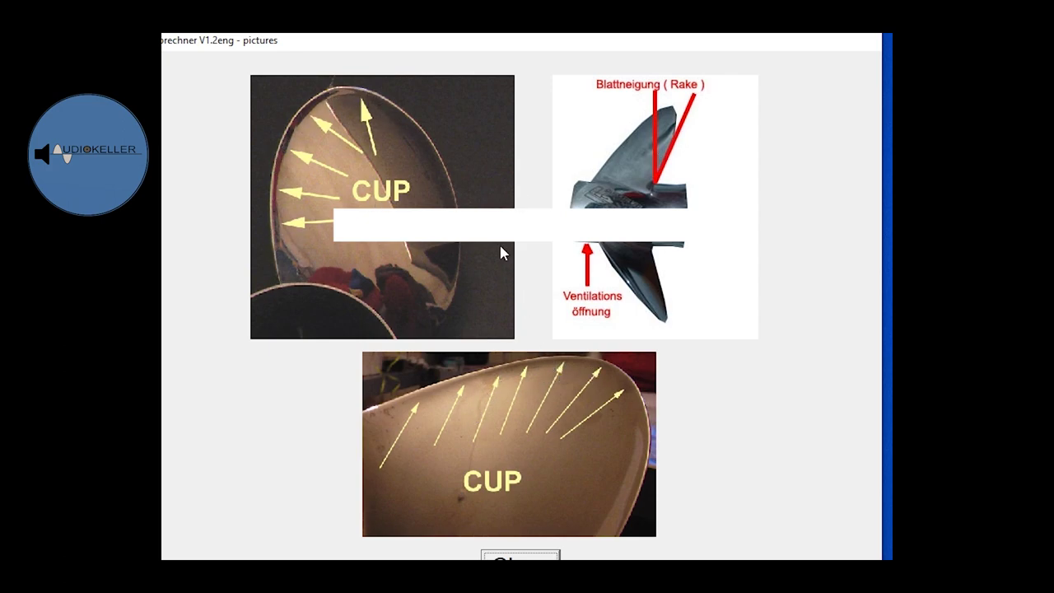
left_click_drag(527, 44, 540, 45)
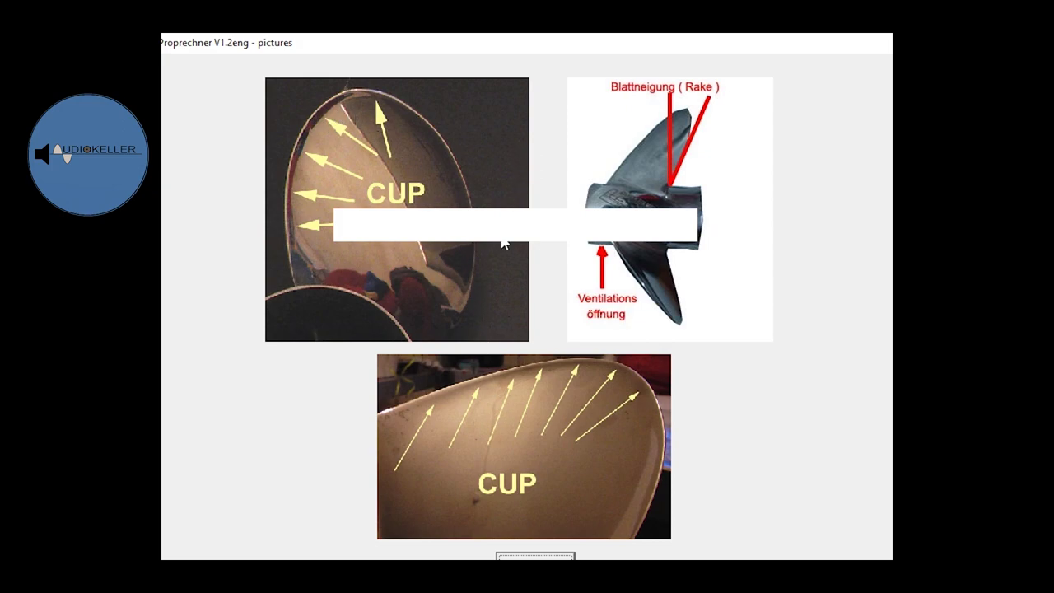
left_click(536, 556)
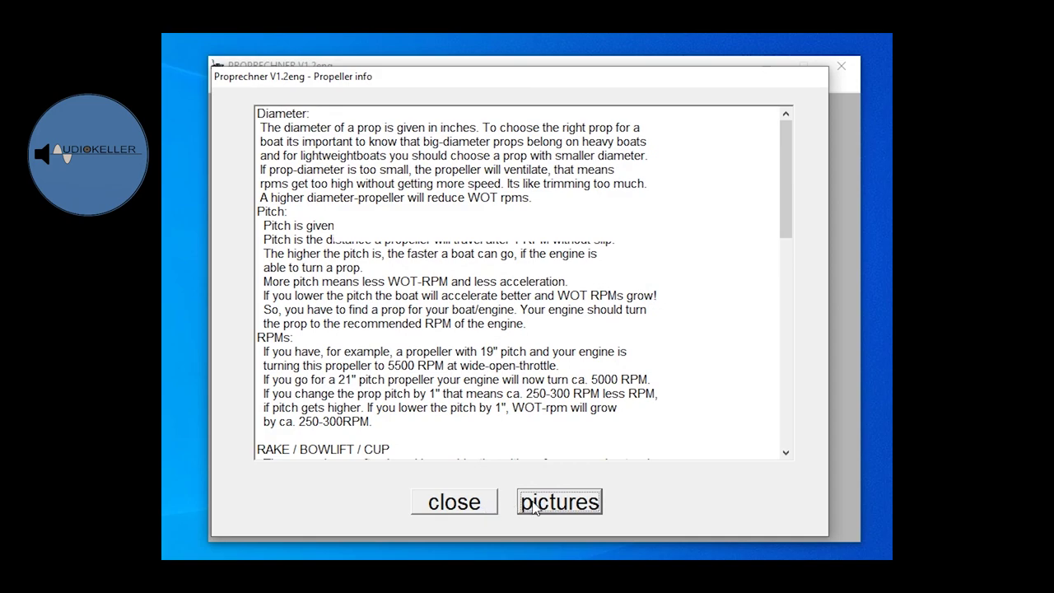
Close the propeller info, set slip to 0 and recalculate the speeds
left_click(464, 505)
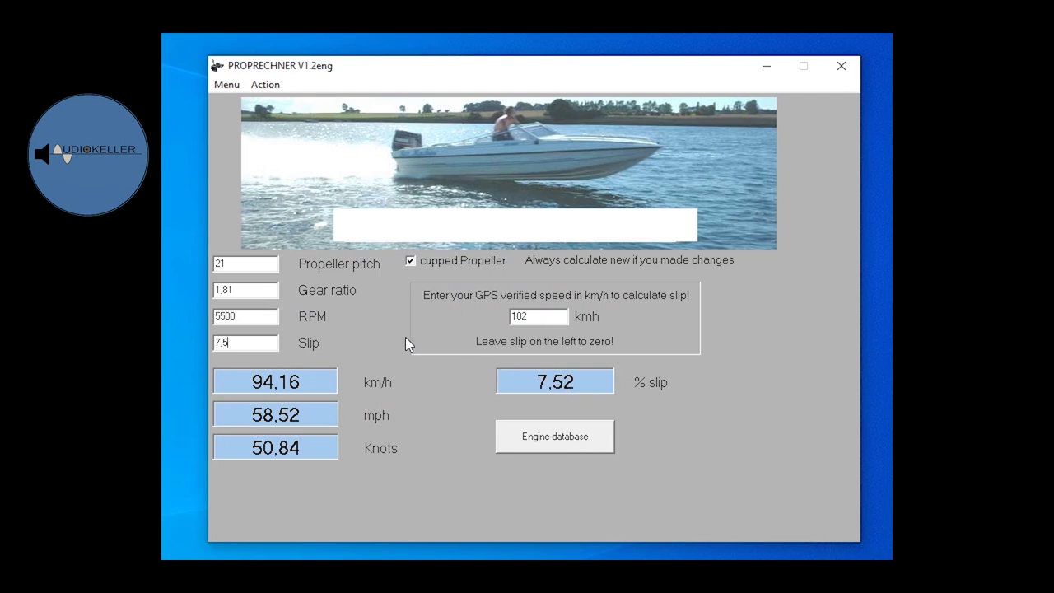
left_click_drag(240, 343, 208, 347)
type("0")
double_click(537, 316)
left_click(265, 84)
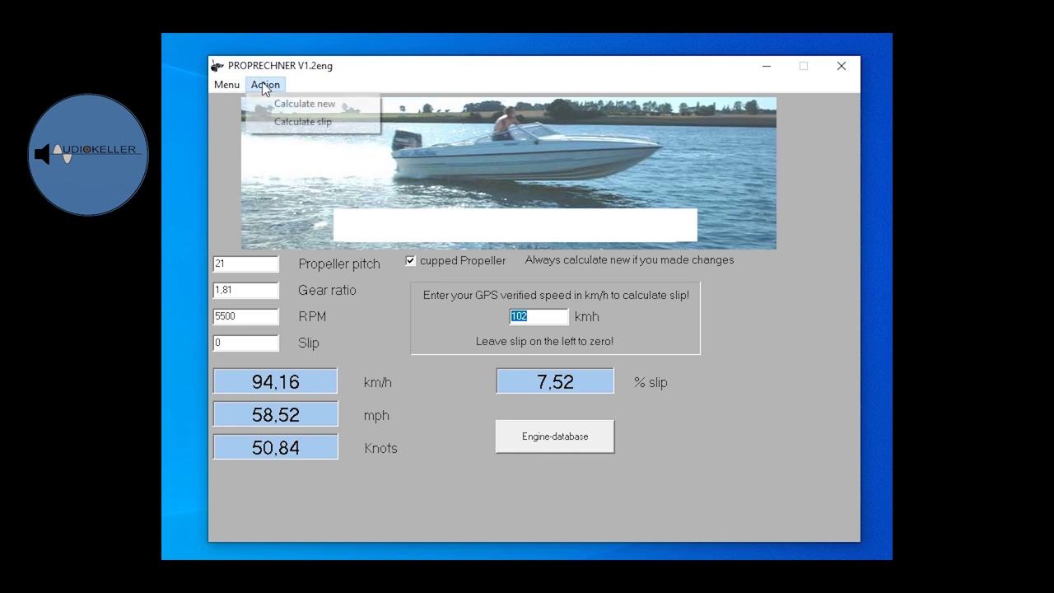
left_click(280, 105)
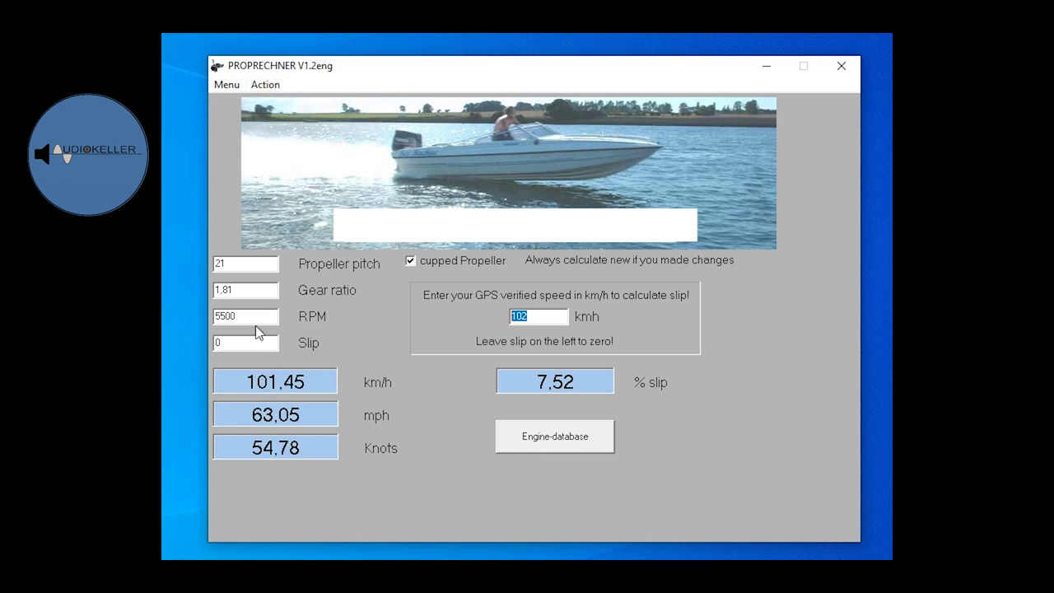
Change the RPM to 6000 and recalculate, giving 110,29 km/h
left_click_drag(252, 315, 182, 330)
type("6000")
left_click(265, 85)
left_click(280, 104)
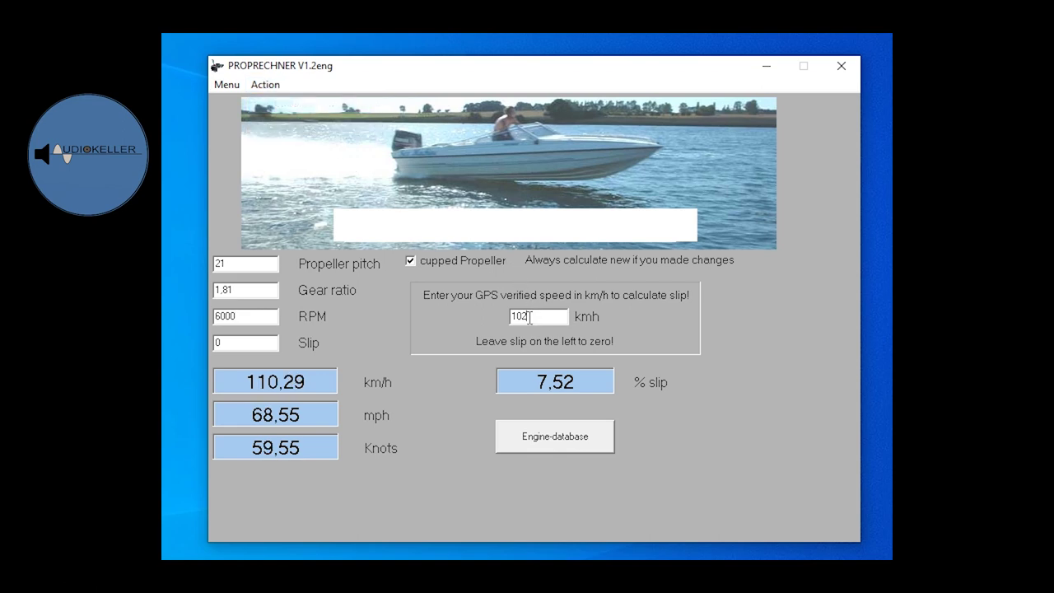
Enter 106 km/h GPS speed and calculate the slip of 3,89 %
double_click(525, 317)
type("106")
left_click(265, 84)
left_click(273, 87)
left_click(272, 88)
left_click(282, 120)
Change the propeller pitch to 22, recalculating speed to 115,34 km/h and slip to 8,1 %
left_click(227, 263)
key("BackSpace")
type("2")
left_click(267, 85)
left_click(279, 103)
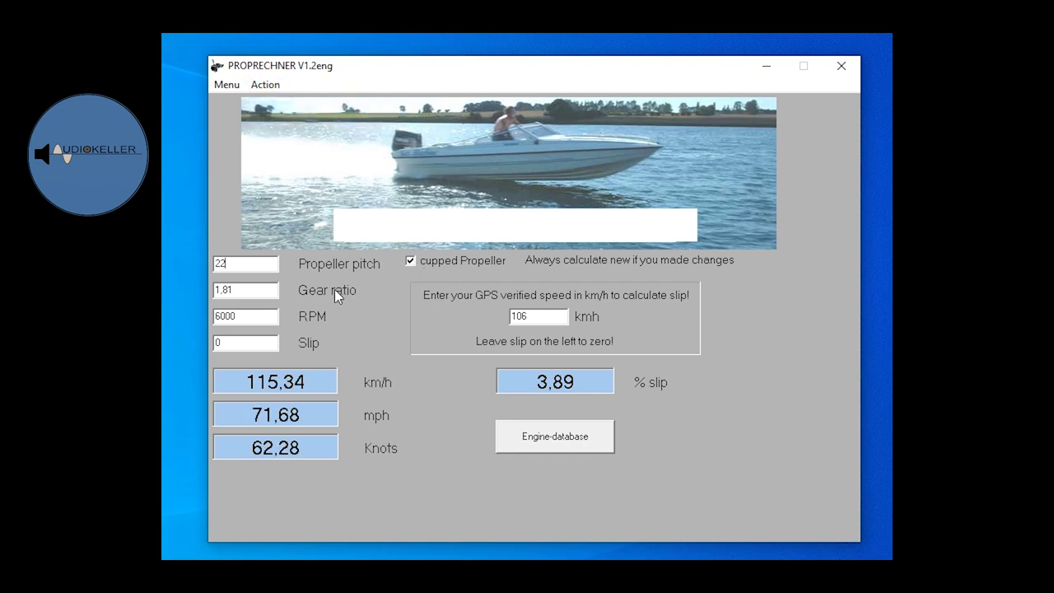
left_click(265, 85)
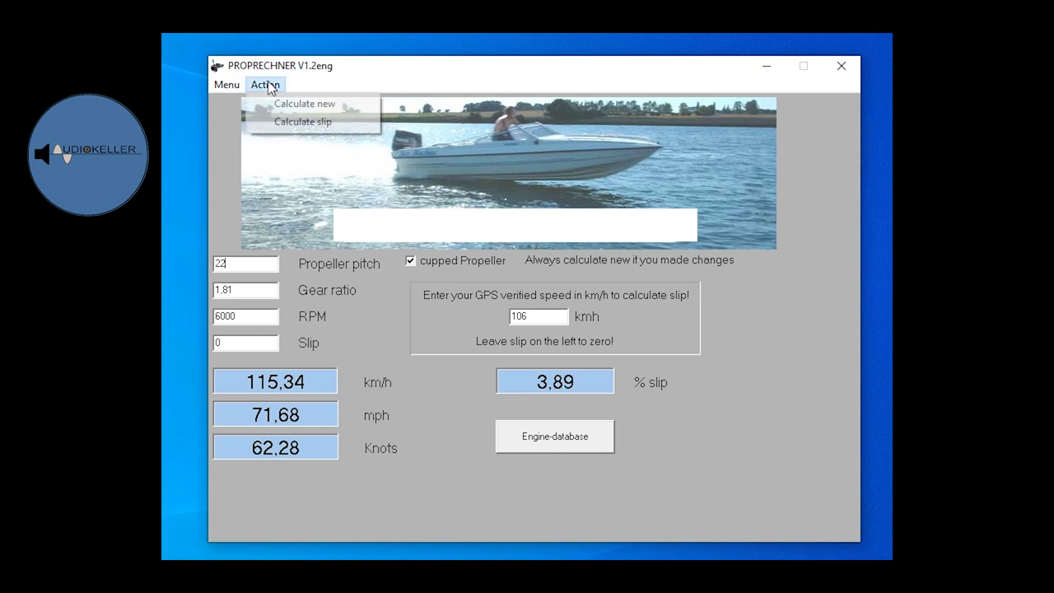
left_click(294, 122)
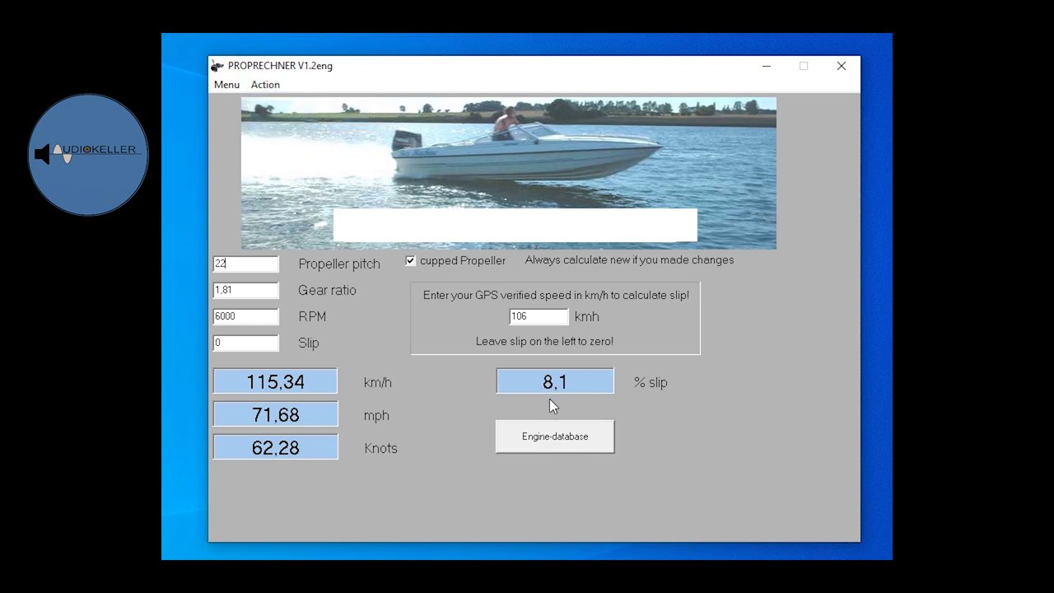